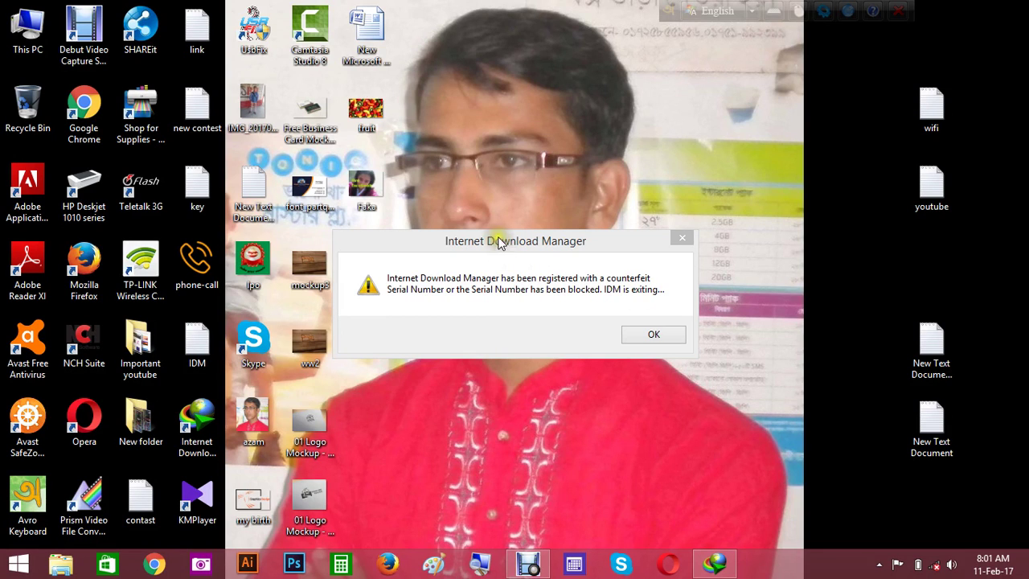
Step: Dismiss the serial number warning and fill in the first name, last name and email on the registration form
left_click_drag(498, 241, 584, 160)
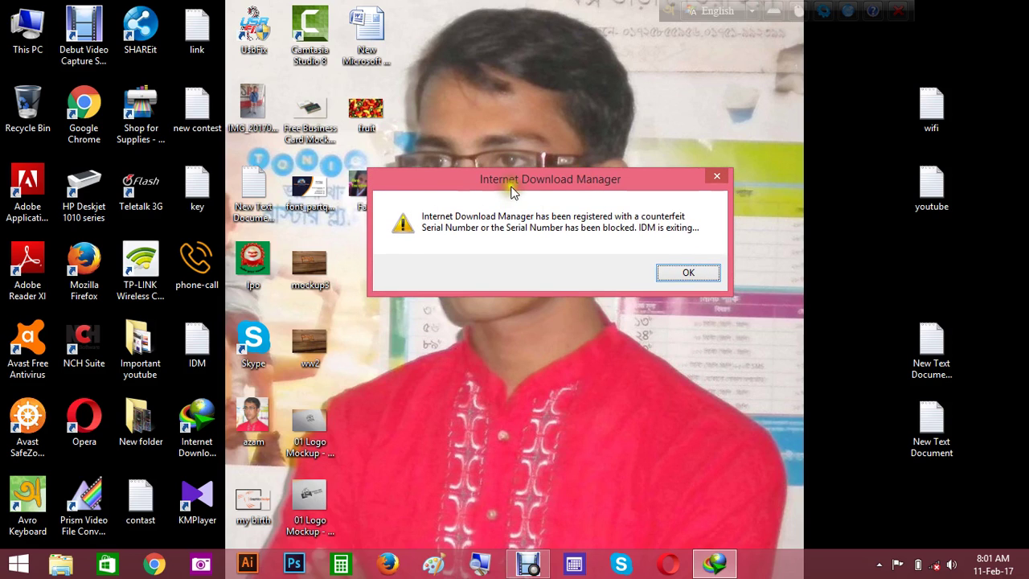
left_click(679, 265)
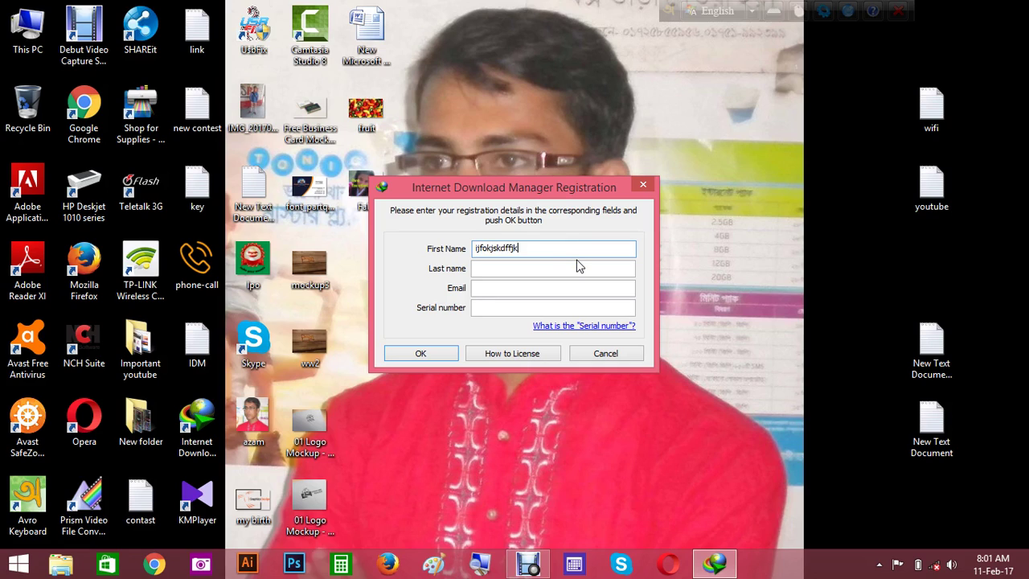
left_click(579, 267)
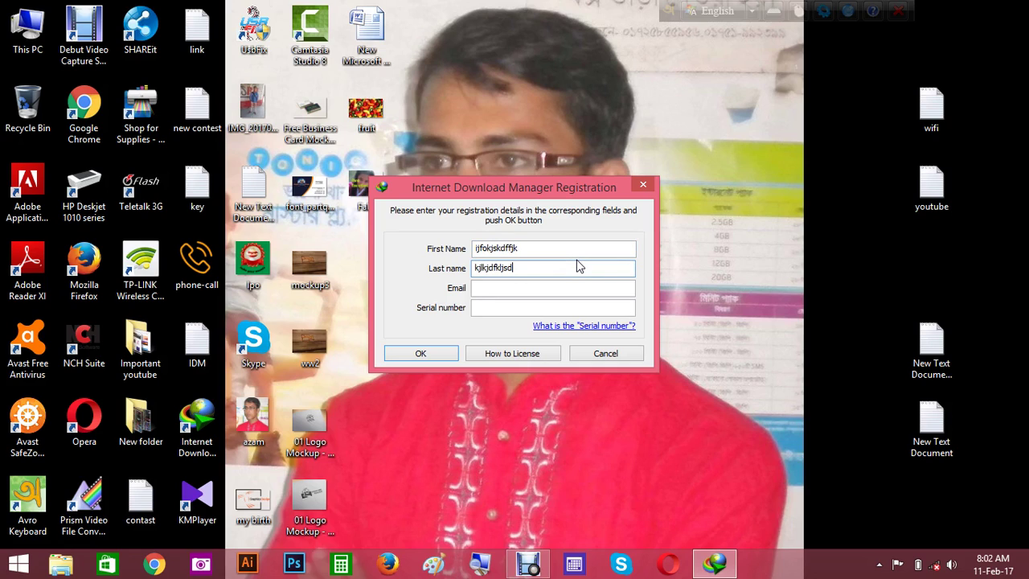
key("Tab")
type("kjlks")
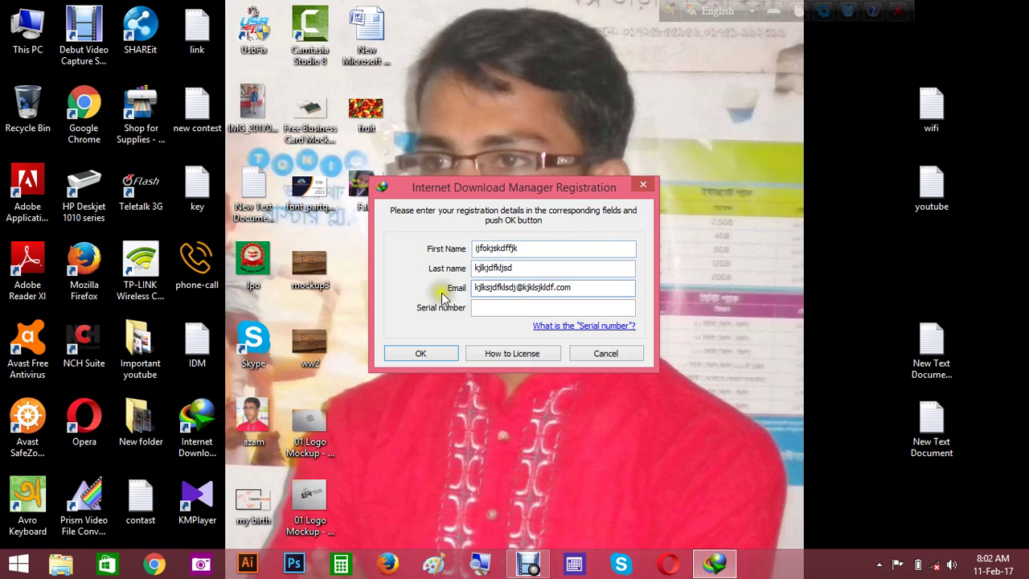
Step: Copy the fourth serial key from the IDM text file on the desktop into the registration form's Serial number field
double_click(200, 340)
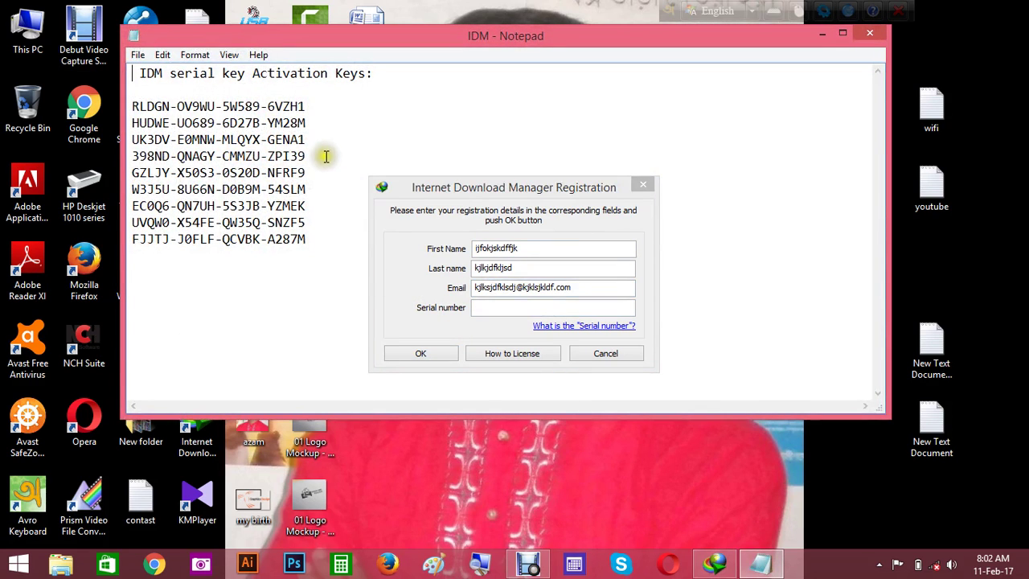
left_click_drag(325, 156, 133, 157)
key("ctrl+c")
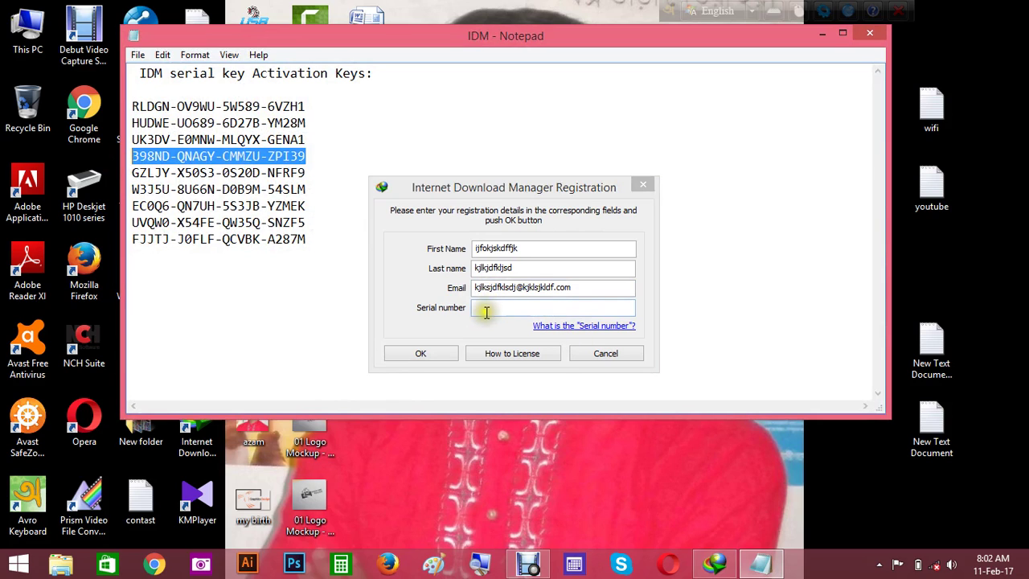
right_click(193, 160)
left_click(256, 205)
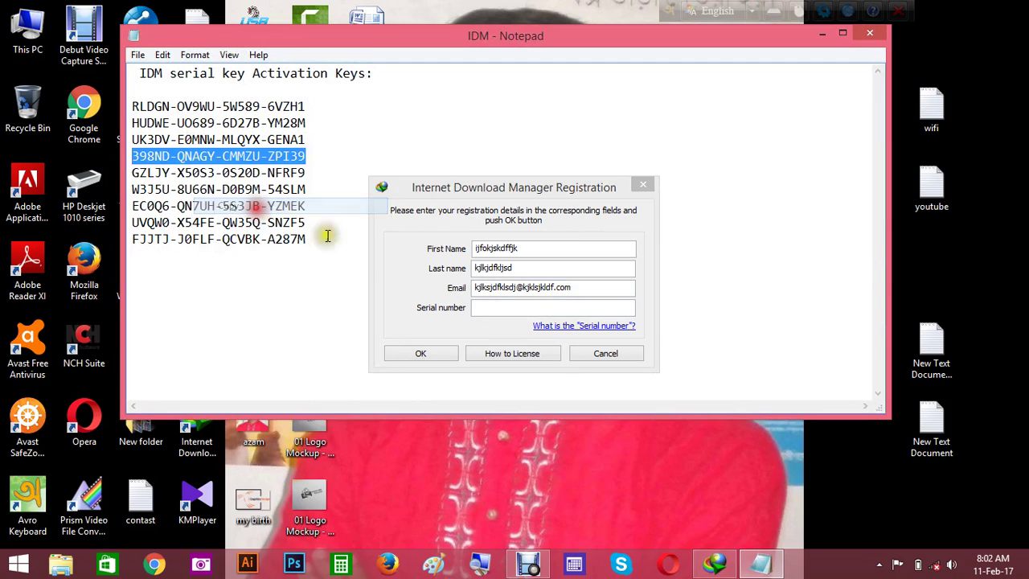
left_click(487, 310)
right_click(487, 310)
left_click(524, 364)
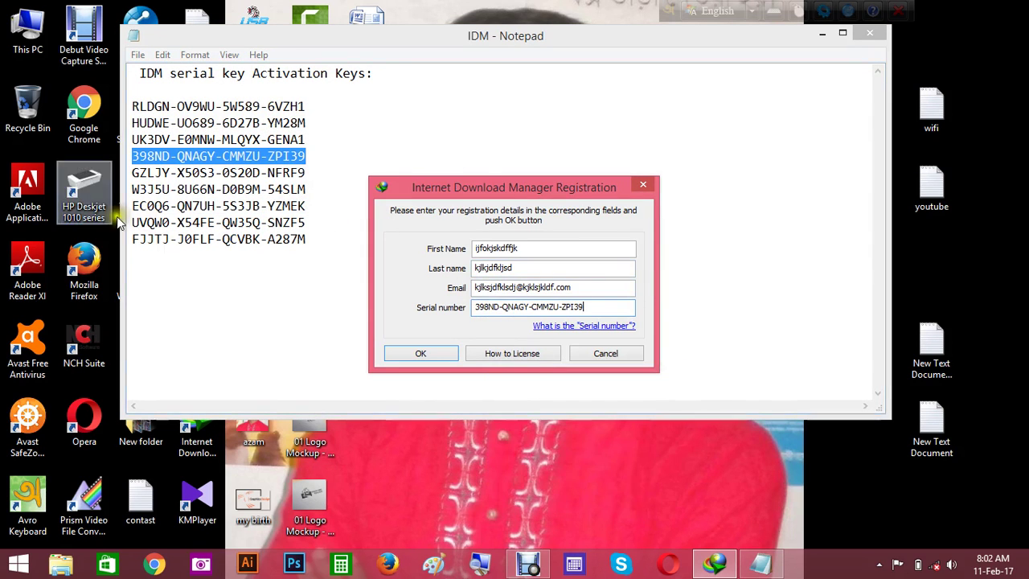
Step: Close the IDM text file and move the registration dialog higher on the desktop
left_click(135, 123)
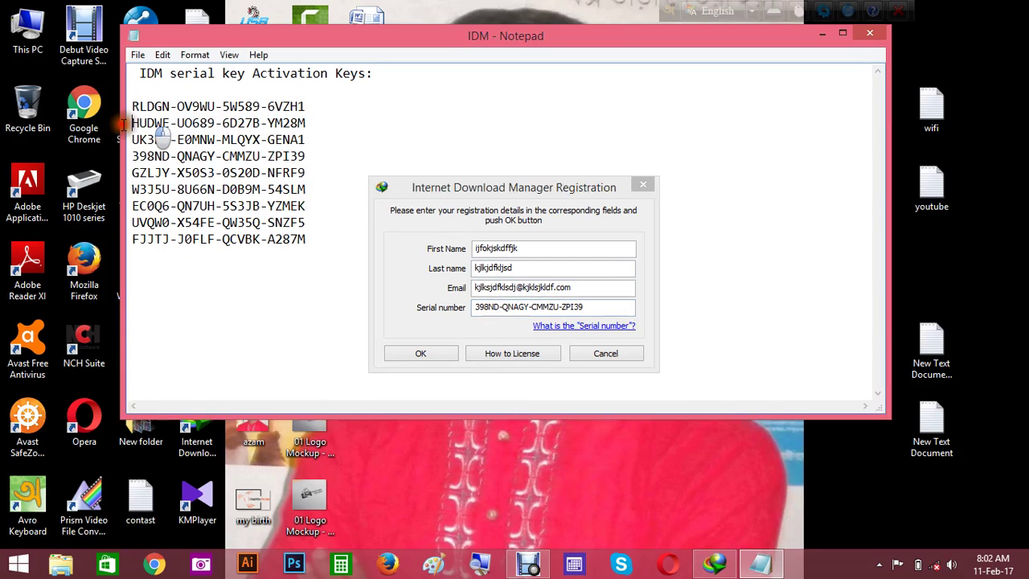
left_click_drag(333, 106, 158, 106)
left_click(178, 156)
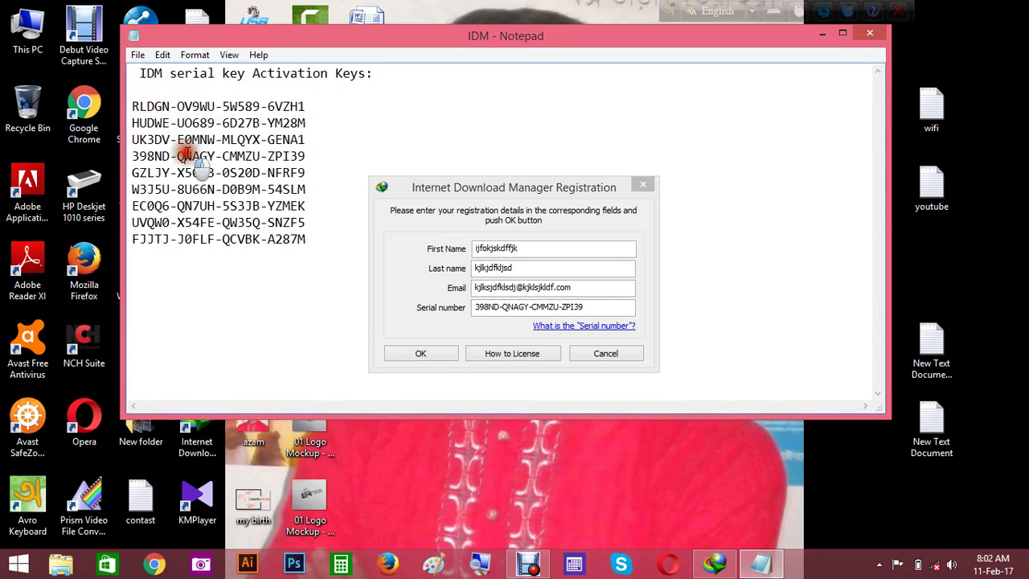
left_click(868, 34)
left_click_drag(538, 191, 591, 178)
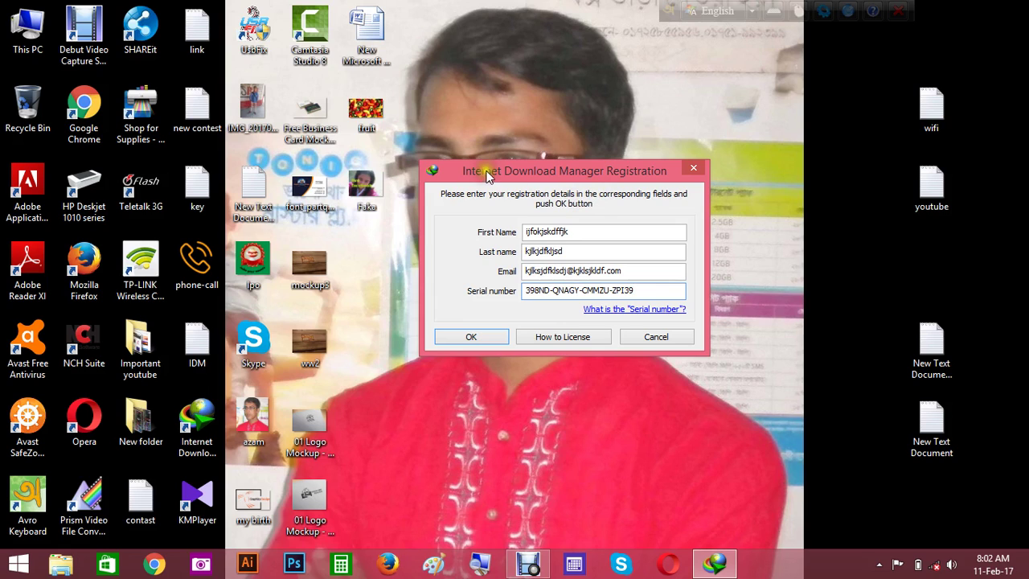
left_click_drag(509, 175, 496, 133)
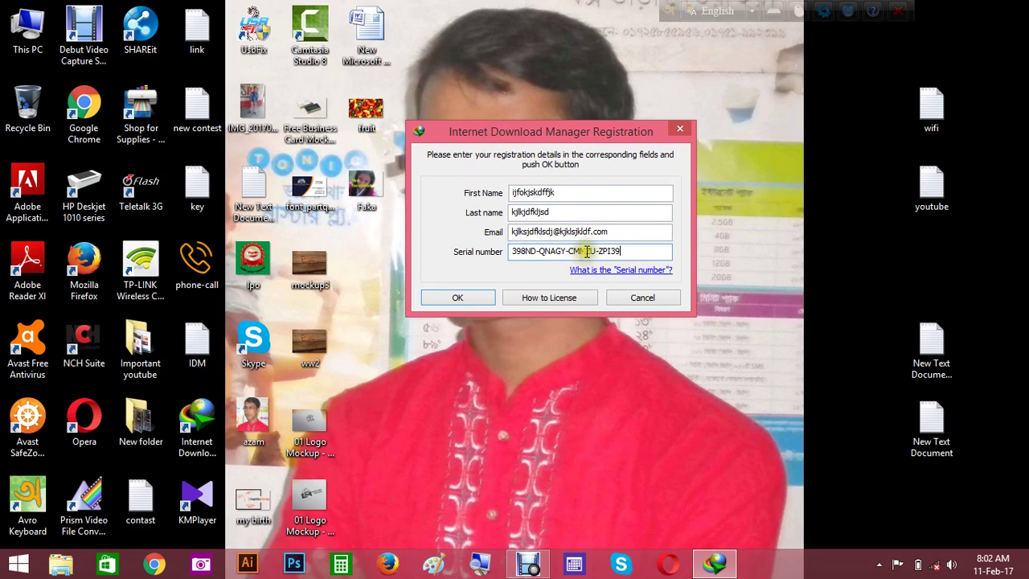
Step: Check the available network connections and refresh the desktop
left_click(933, 567)
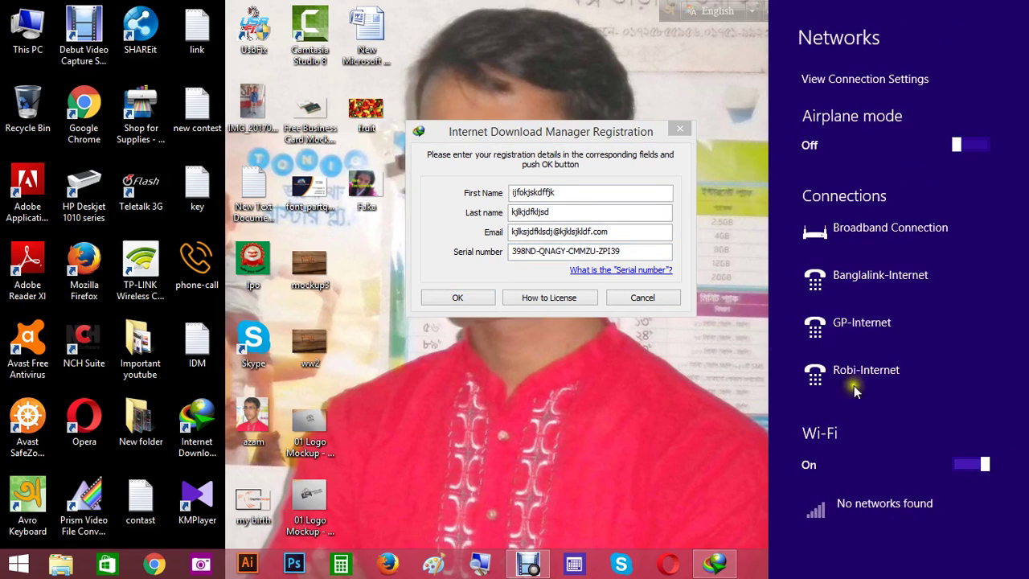
left_click(641, 421)
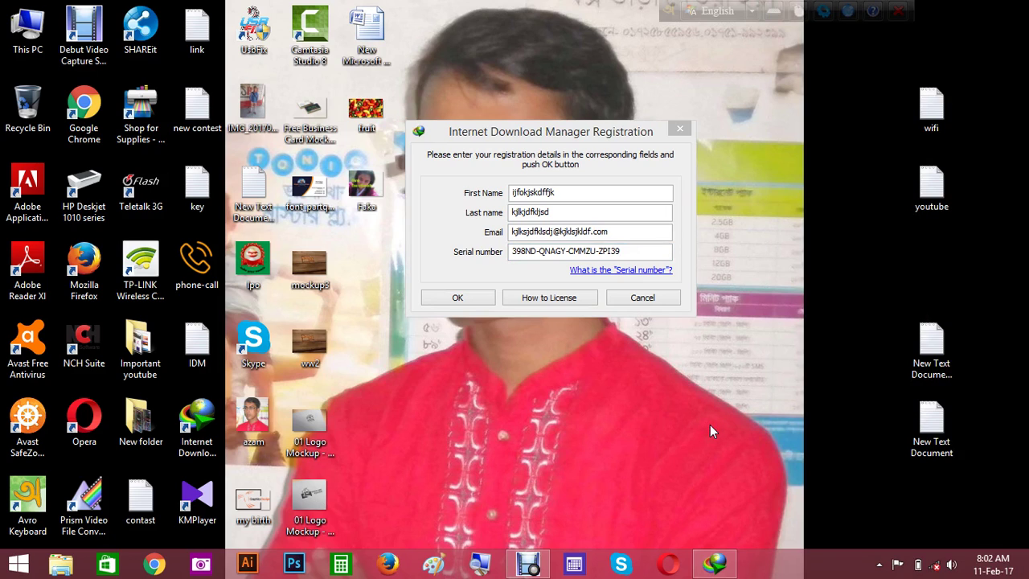
left_click_drag(562, 127, 593, 118)
right_click(488, 372)
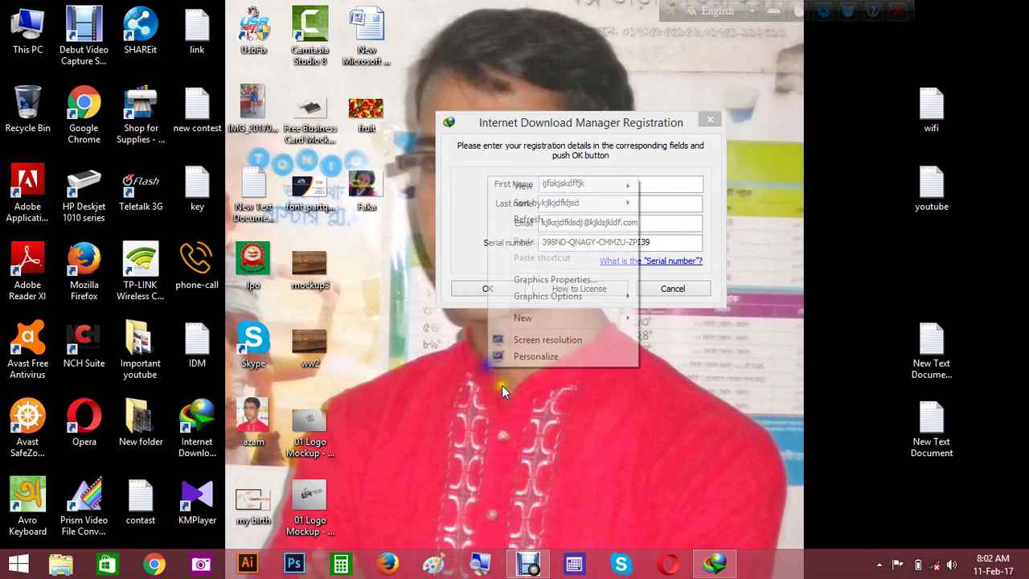
left_click(539, 222)
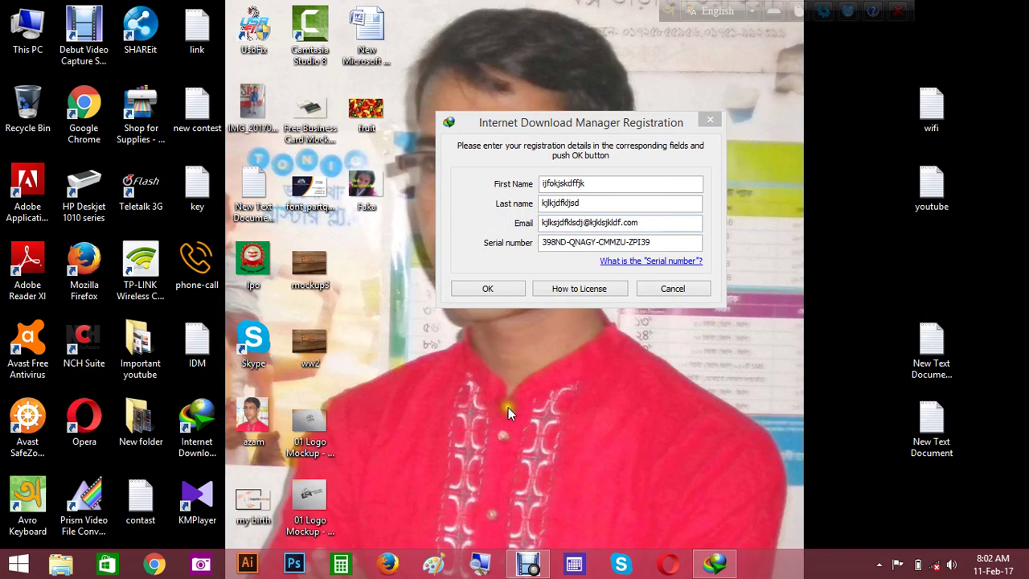
Step: Relaunch Internet Download Manager and dismiss its serial number warning to reach a blank registration form
left_click(188, 430)
double_click(189, 430)
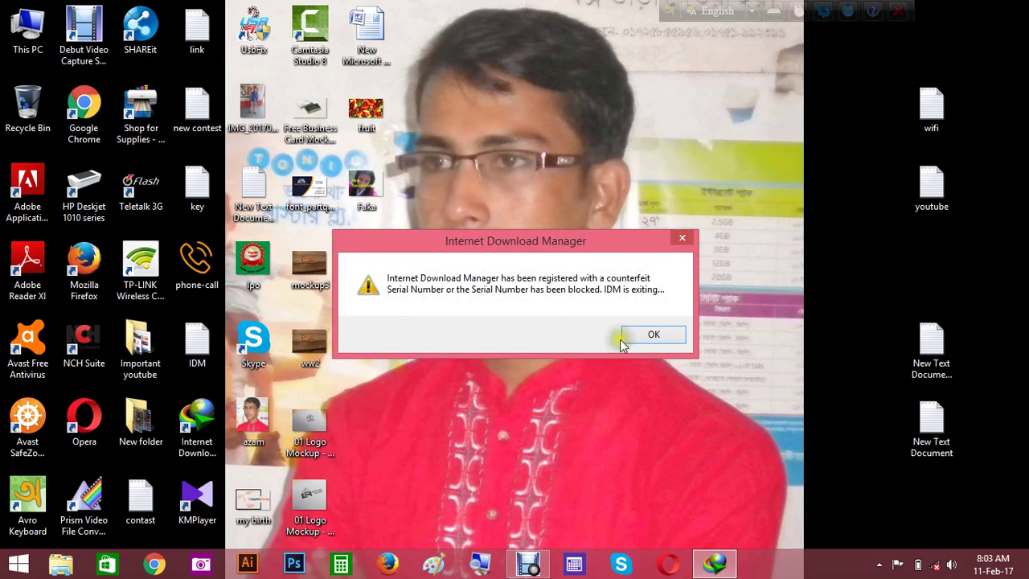
left_click(654, 336)
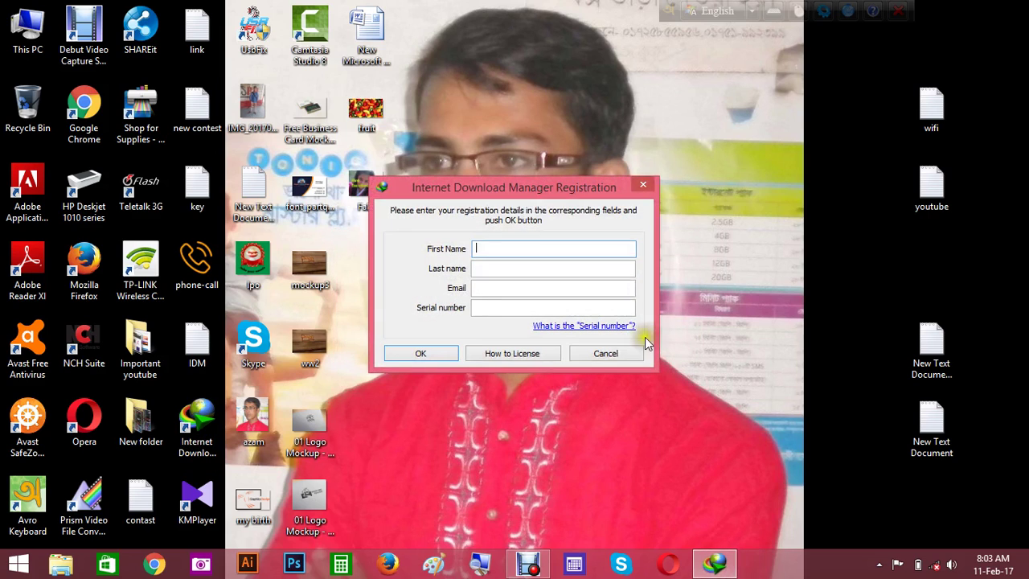
left_click(643, 184)
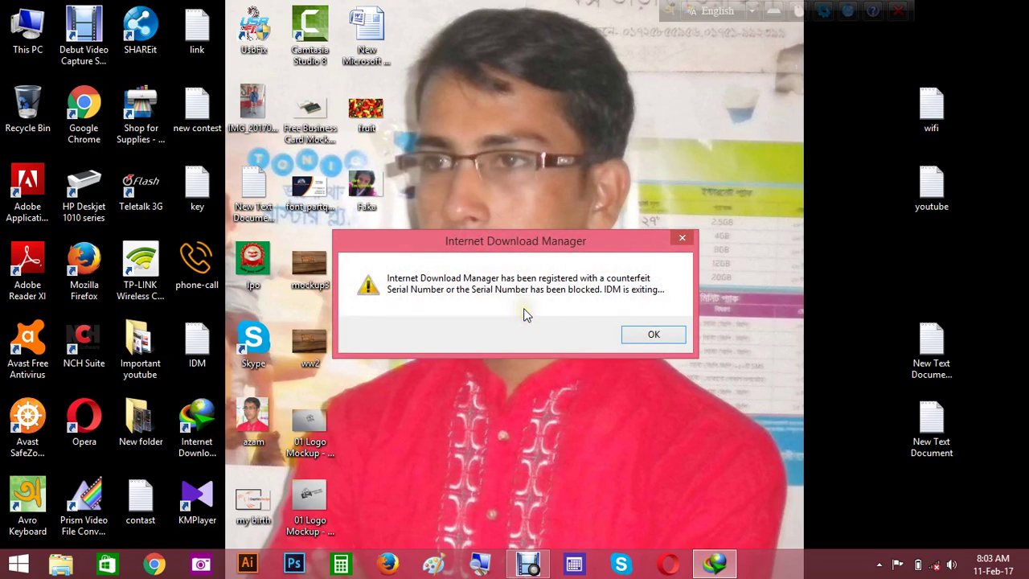
left_click(654, 336)
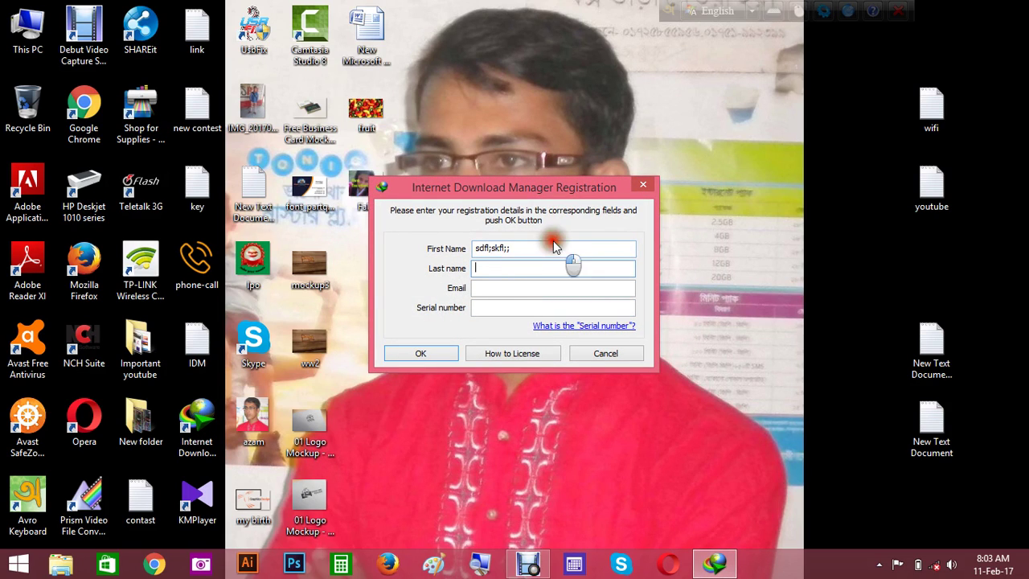
Step: Fill in the first name, last name and email on the blank registration form
left_click_drag(554, 251, 435, 252)
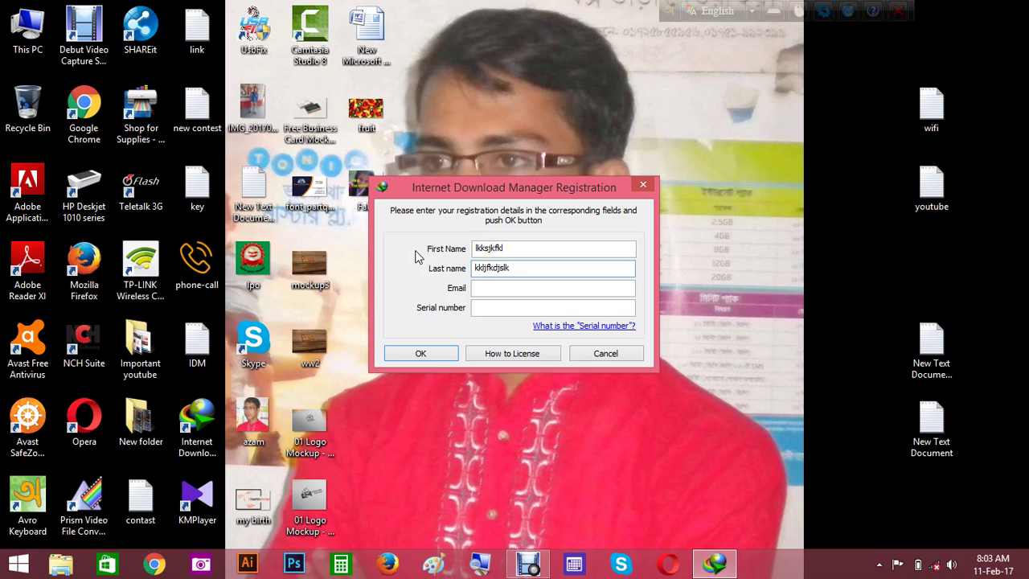
key("Tab")
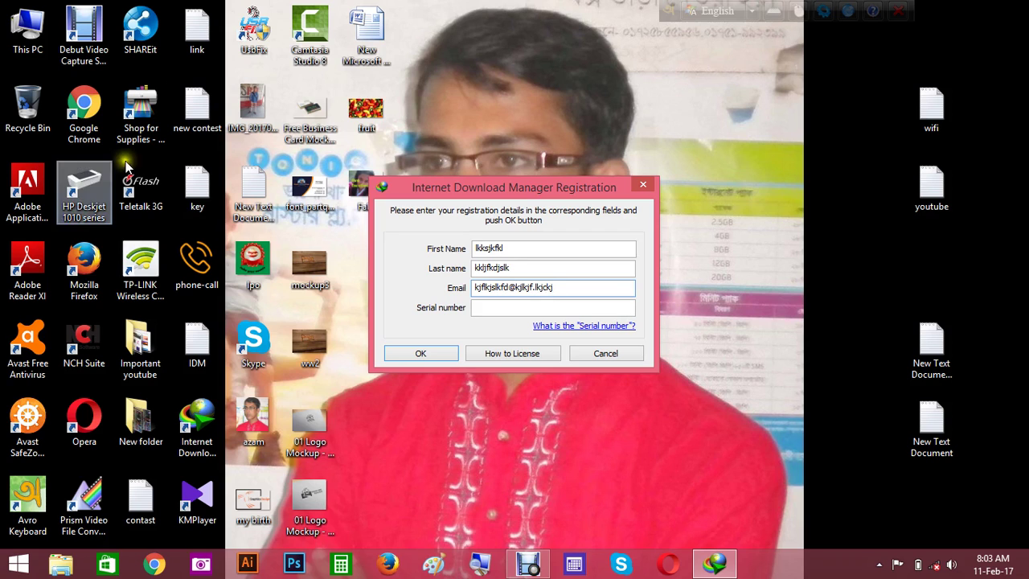
left_click(510, 307)
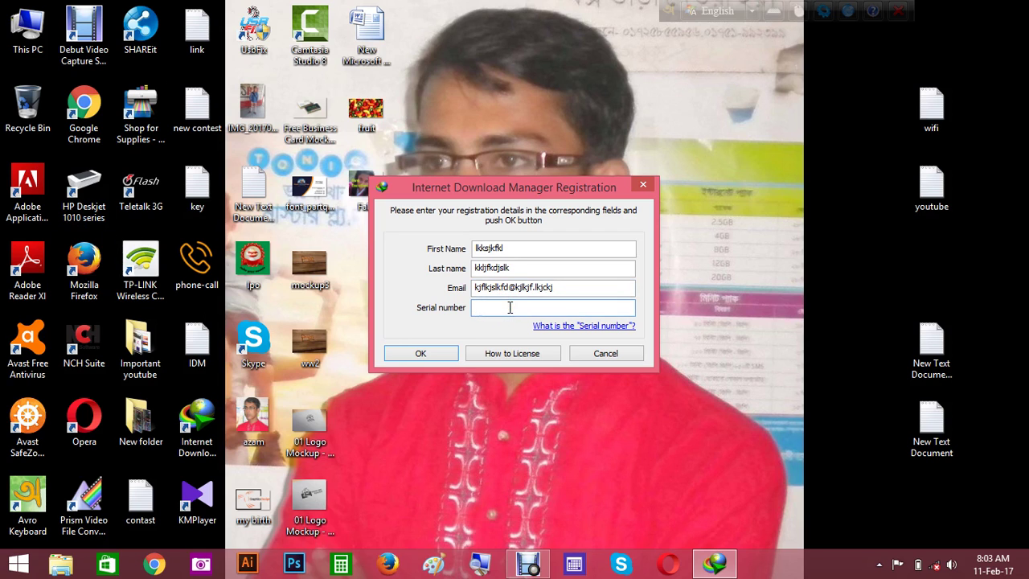
Step: Copy the fifth serial key from the IDM text file into the registration form's Serial number field
double_click(200, 342)
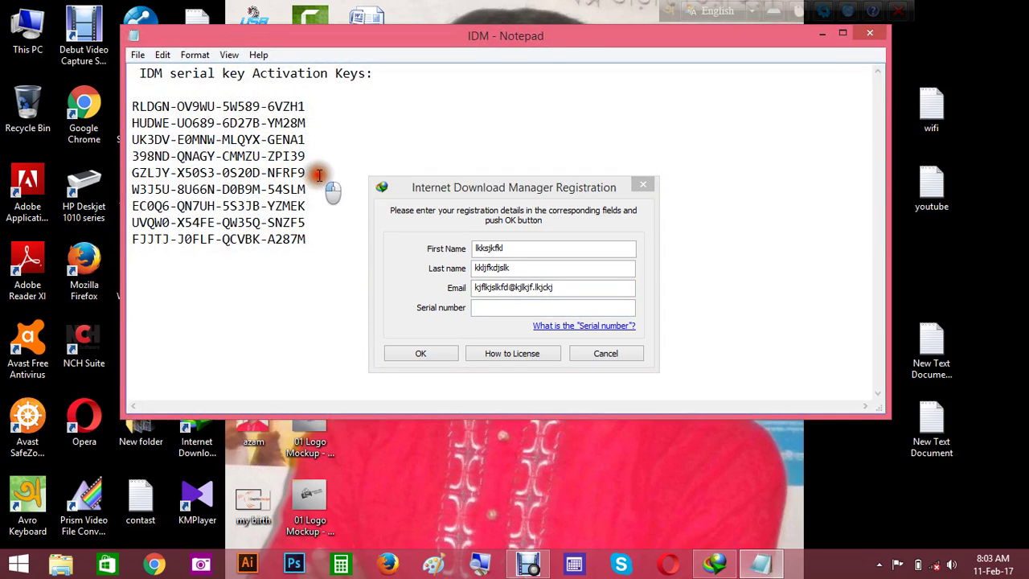
left_click_drag(310, 174, 129, 176)
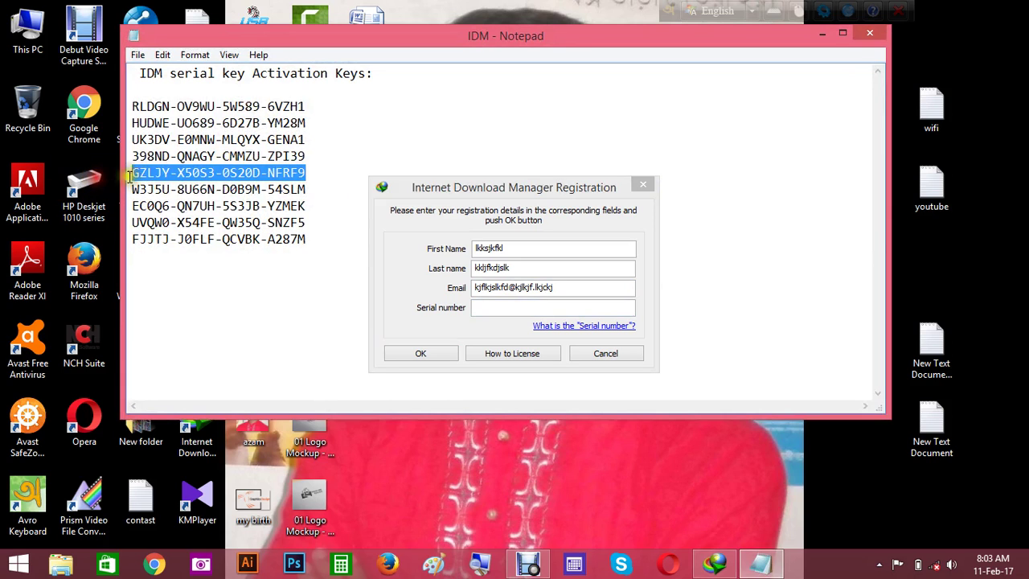
right_click(222, 170)
left_click(270, 219)
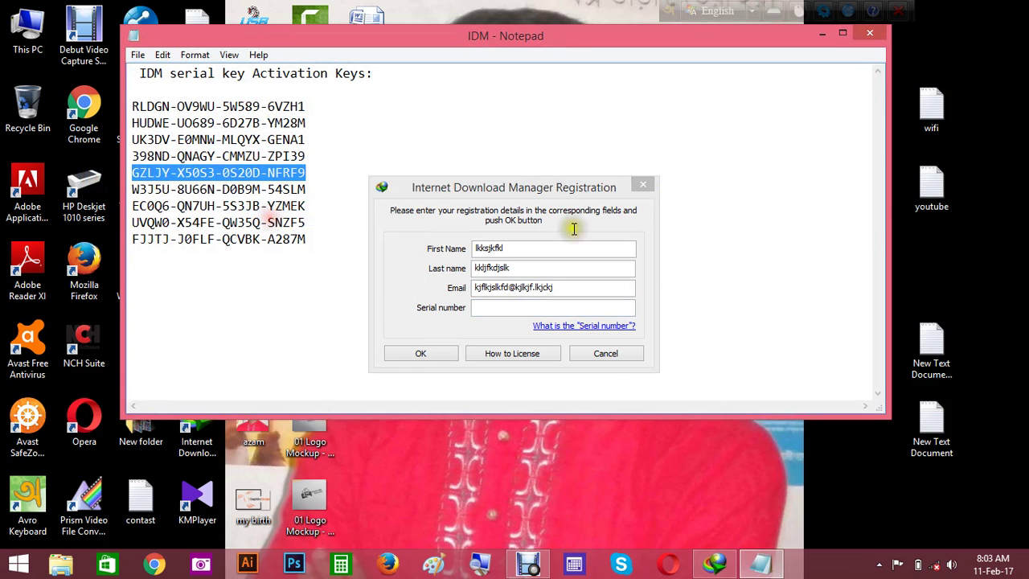
left_click(482, 310)
right_click(483, 310)
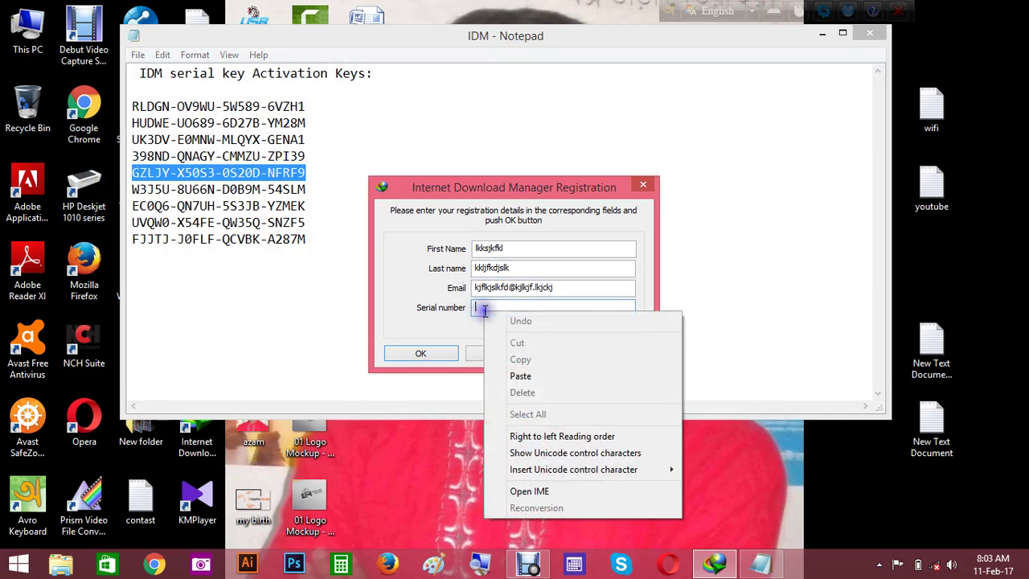
left_click(496, 372)
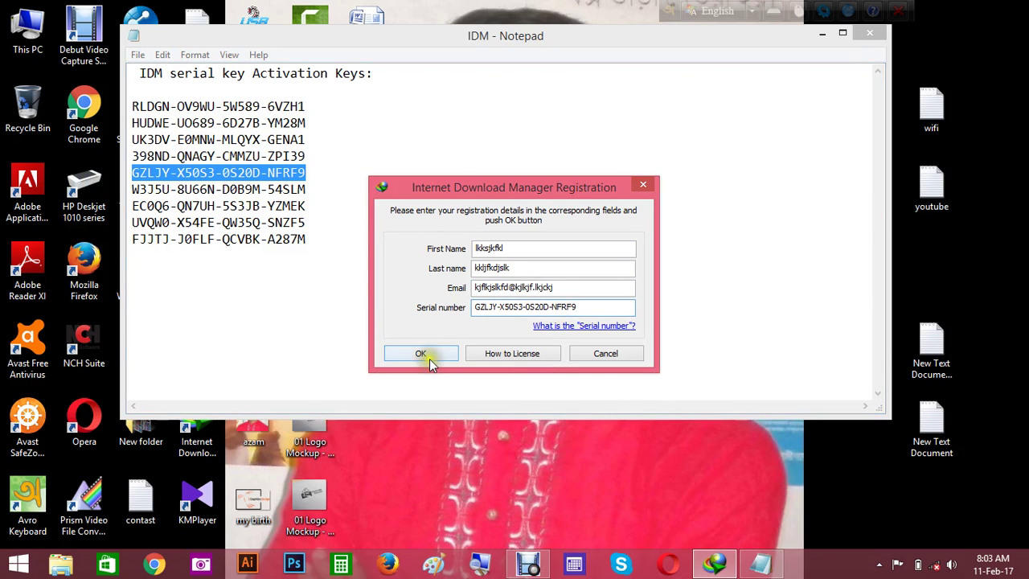
Step: Submit the registration details and cancel the connection attempt after closing the IDM text file
left_click(430, 353)
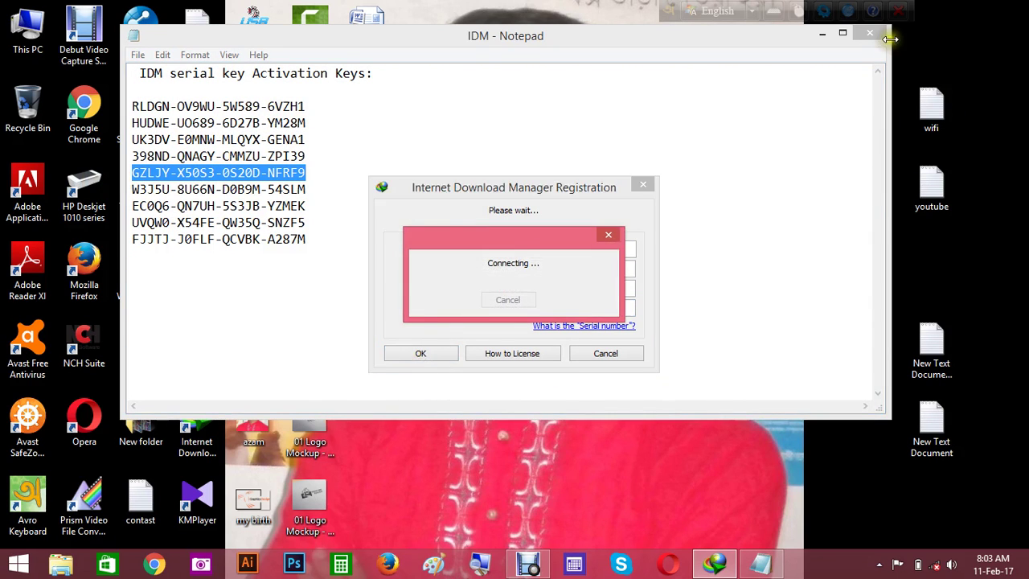
left_click(865, 34)
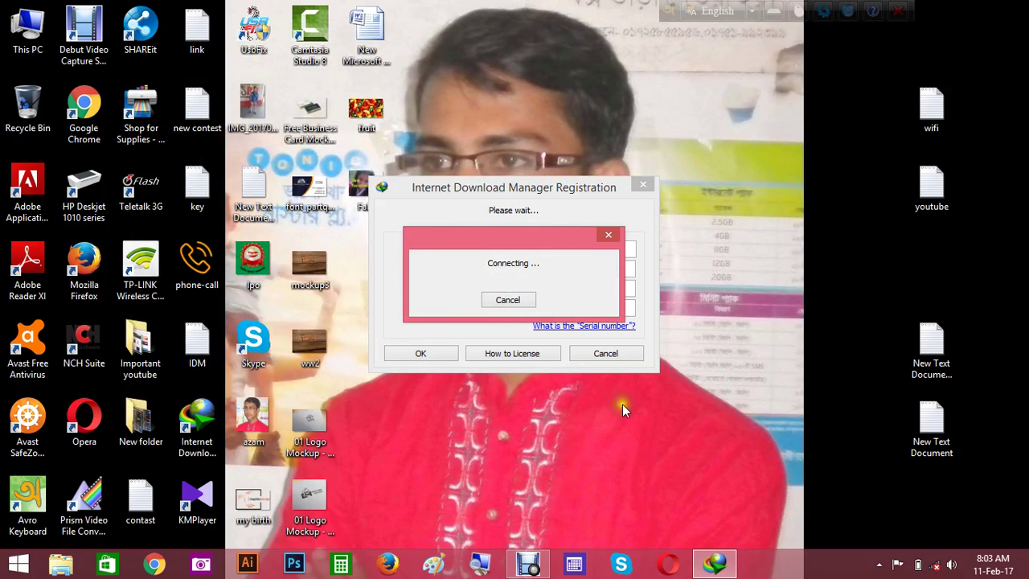
left_click(508, 299)
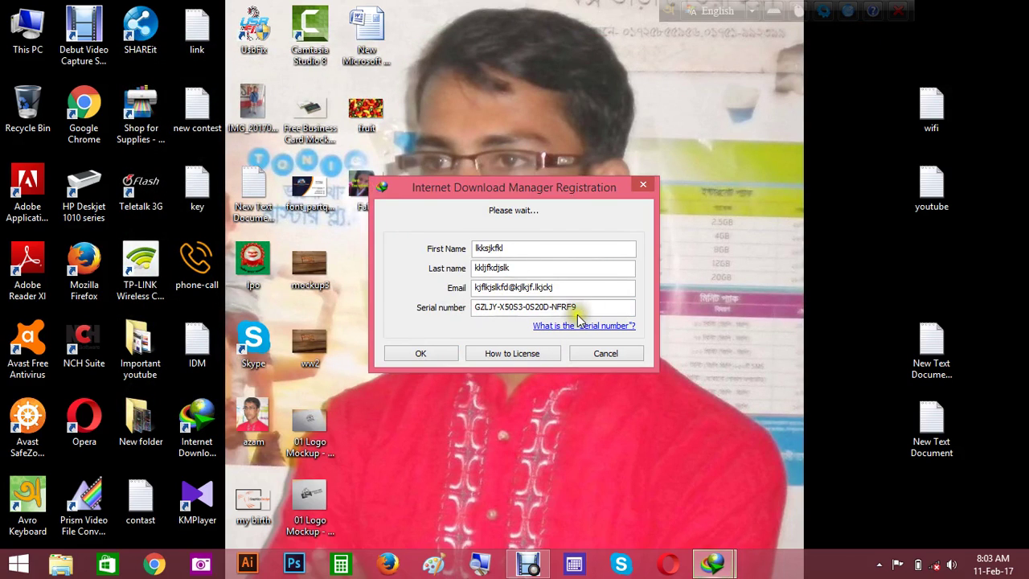
right_click(598, 101)
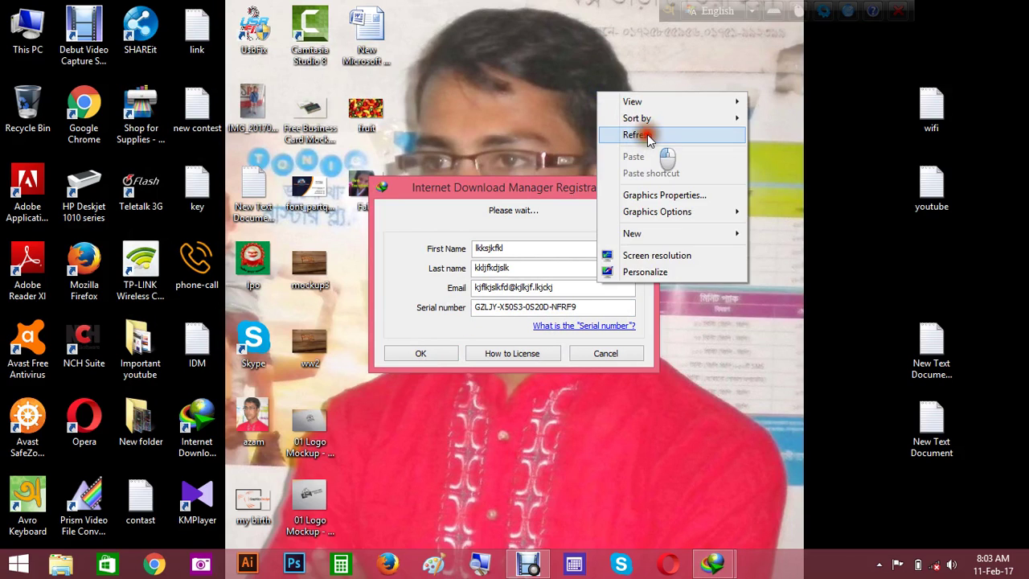
left_click(639, 136)
right_click(590, 94)
left_click(631, 137)
right_click(581, 93)
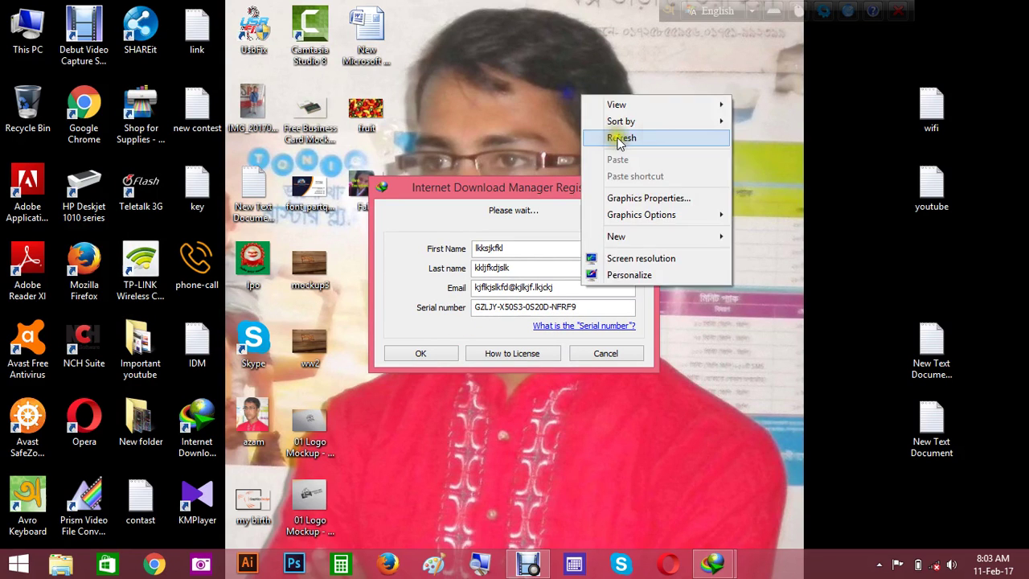
left_click(619, 138)
right_click(574, 102)
left_click(605, 138)
right_click(564, 91)
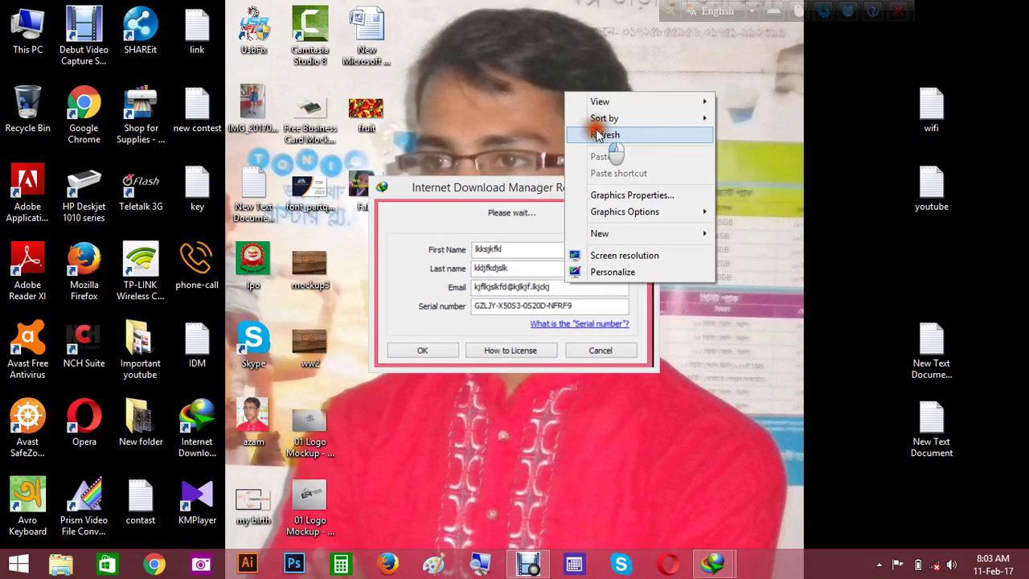
left_click(598, 134)
right_click(550, 79)
left_click(598, 124)
right_click(547, 86)
left_click(592, 130)
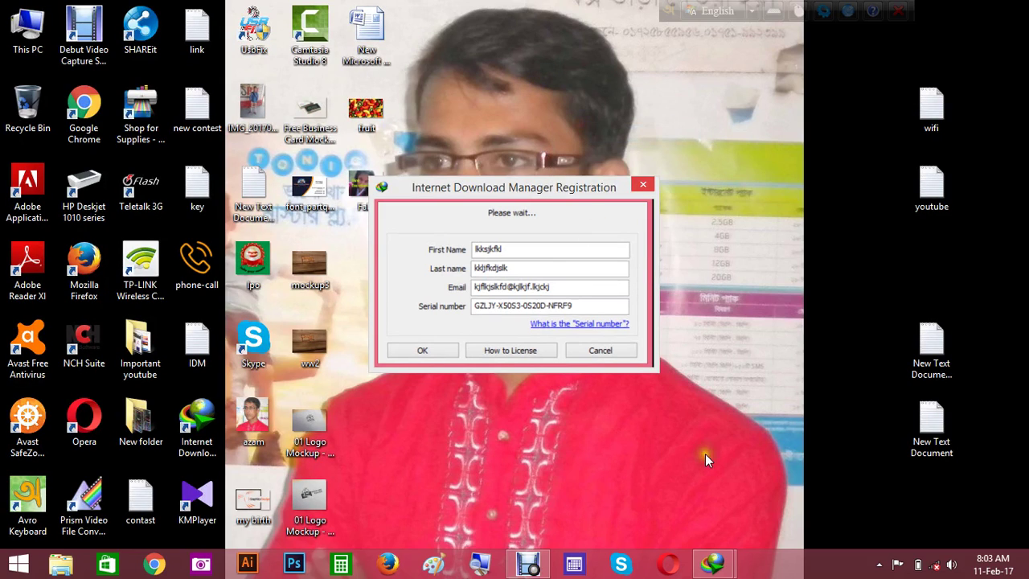
Step: Close all Internet Download Manager windows and force the unresponsive program to end
right_click(714, 561)
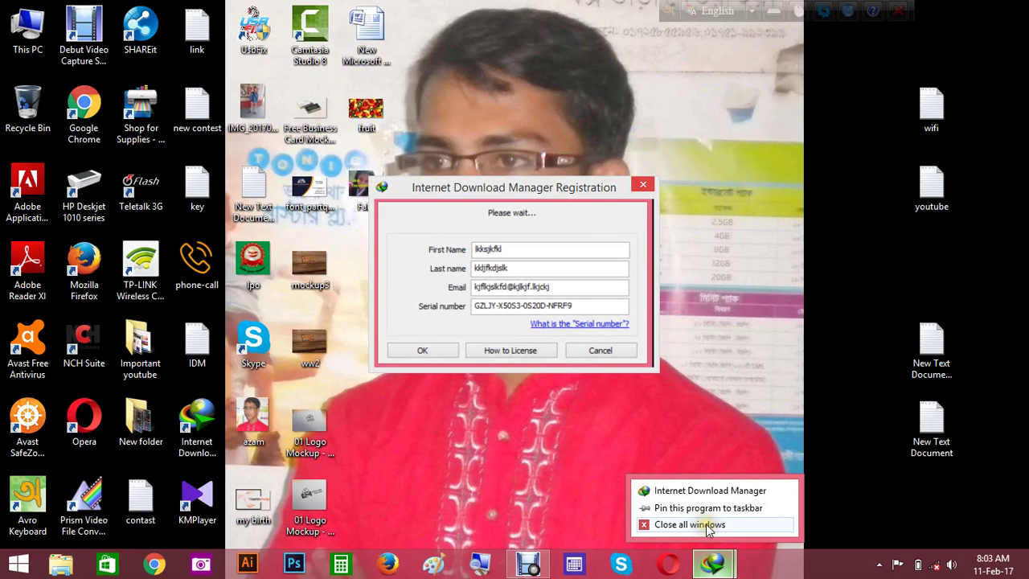
left_click(708, 528)
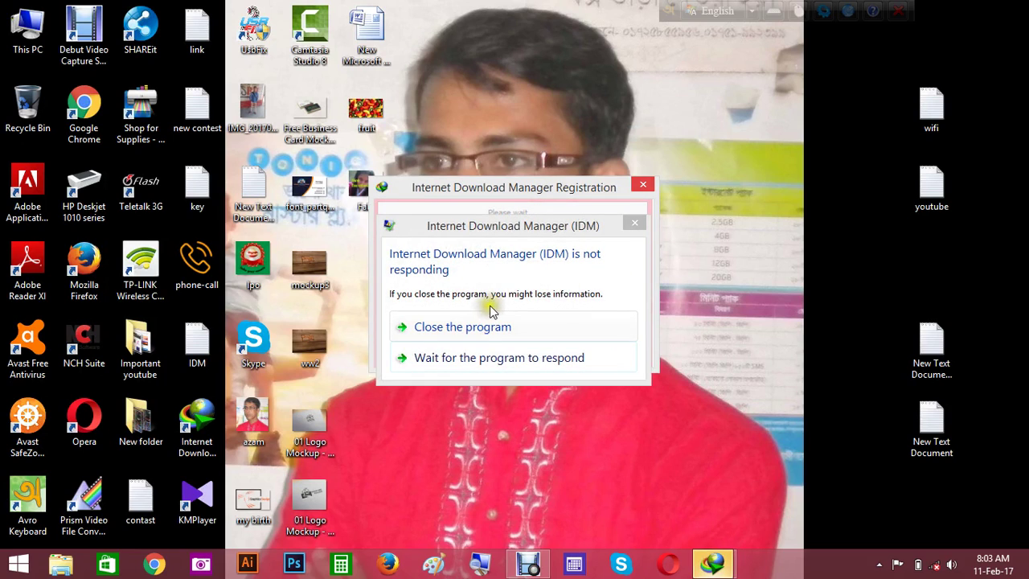
left_click(486, 329)
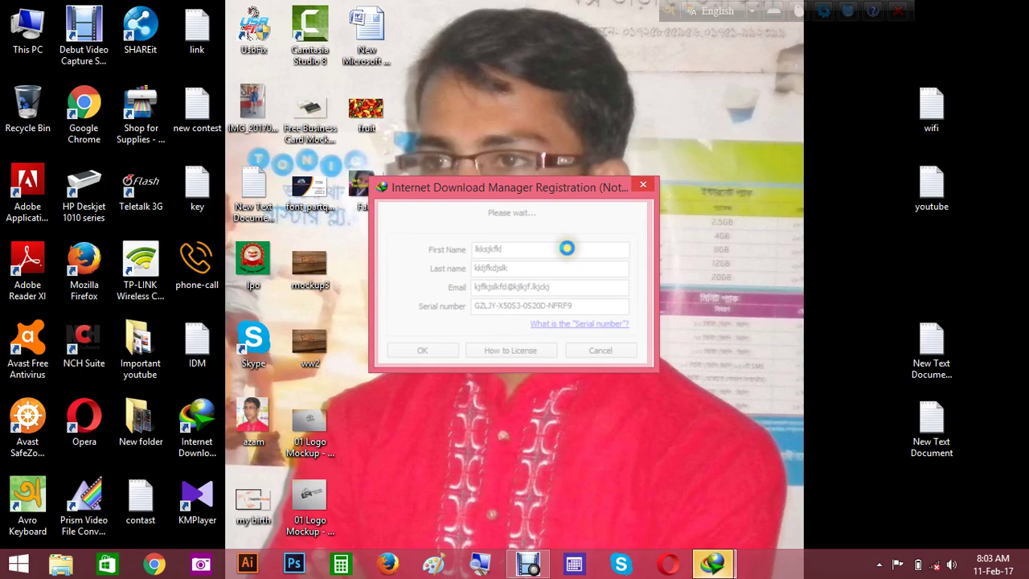
right_click(539, 80)
left_click(563, 123)
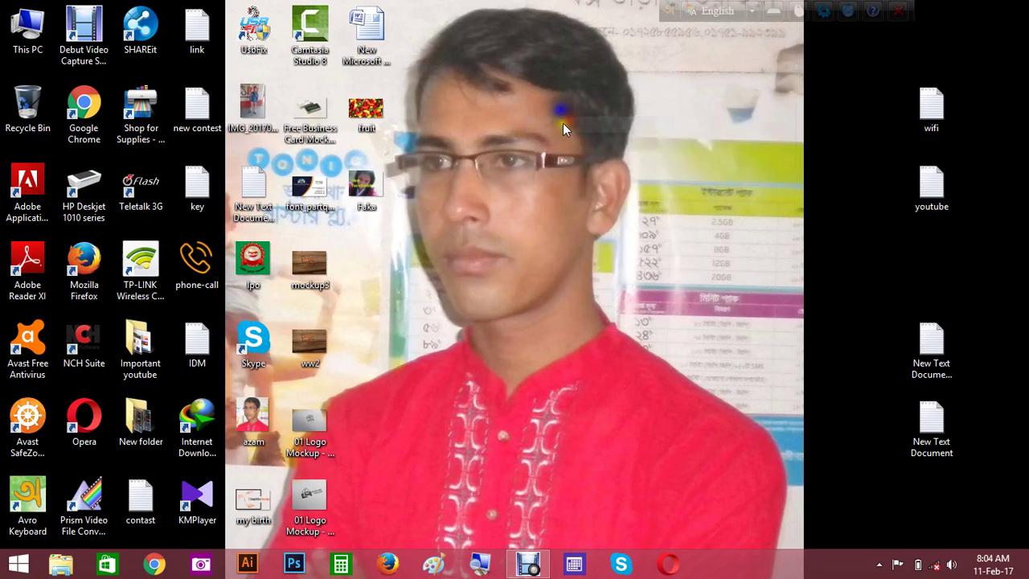
right_click(565, 115)
left_click(626, 159)
right_click(538, 235)
left_click(590, 287)
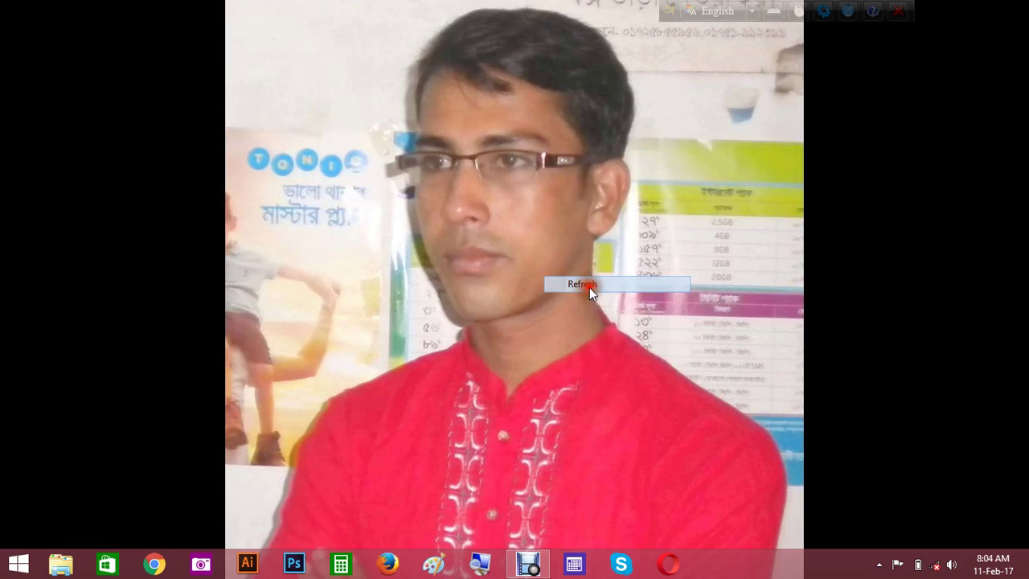
Step: Relaunch Internet Download Manager, look through its download list for any registration warning, and close the window
double_click(198, 414)
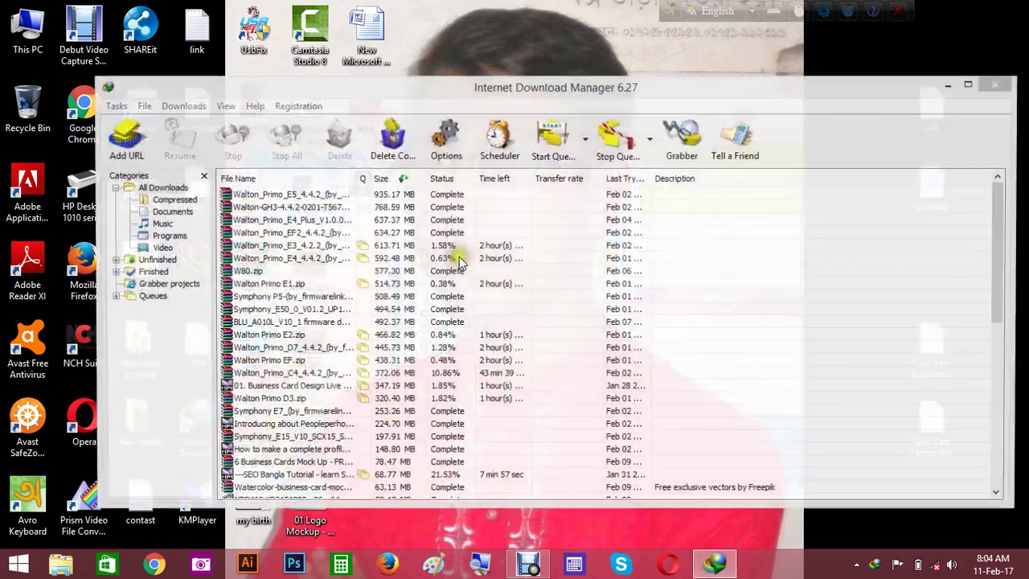
left_click(601, 367)
left_click(375, 361)
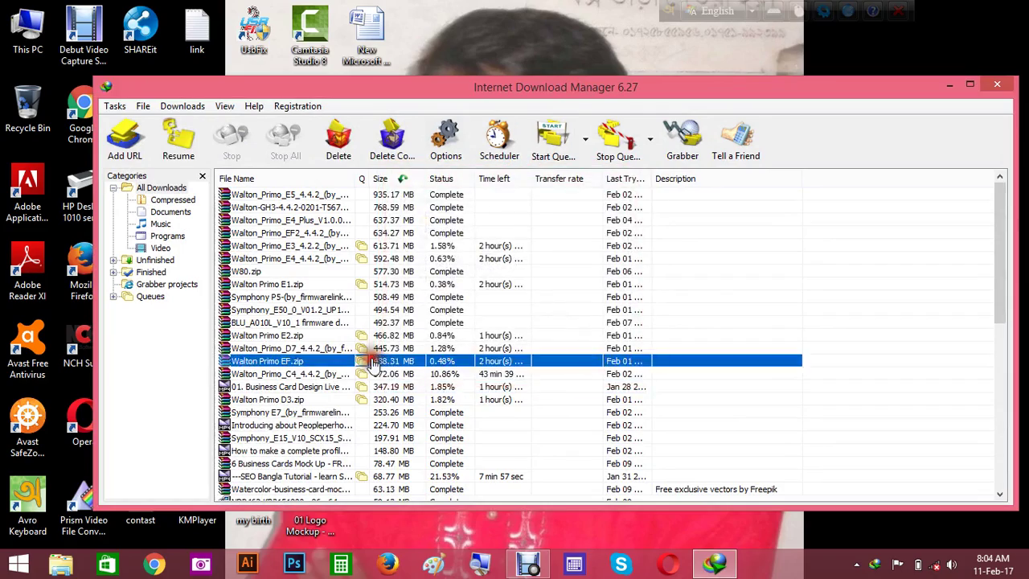
scroll(379, 363, "down", 9)
scroll(384, 363, "up", 5)
scroll(385, 364, "up", 4)
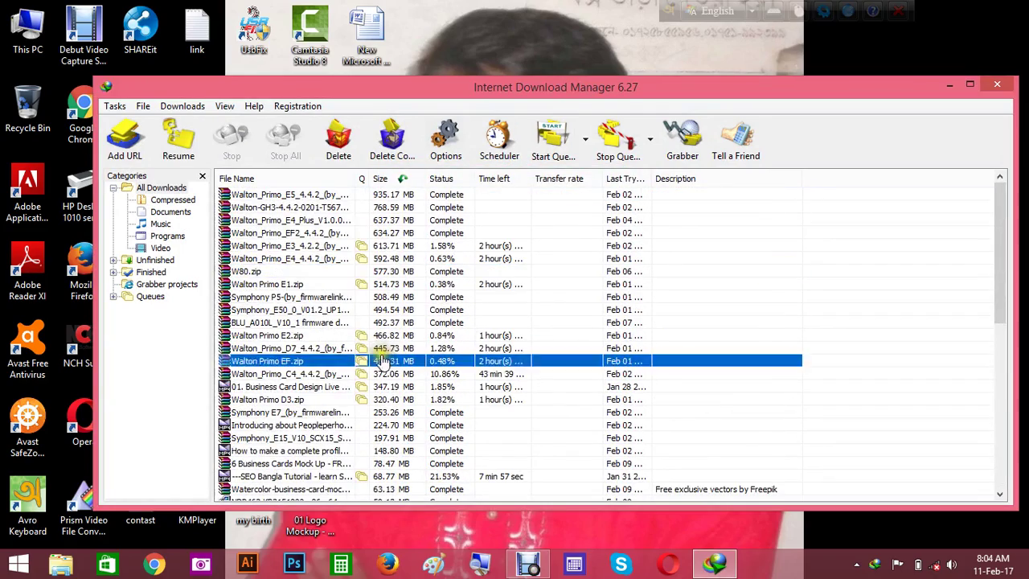
left_click(997, 84)
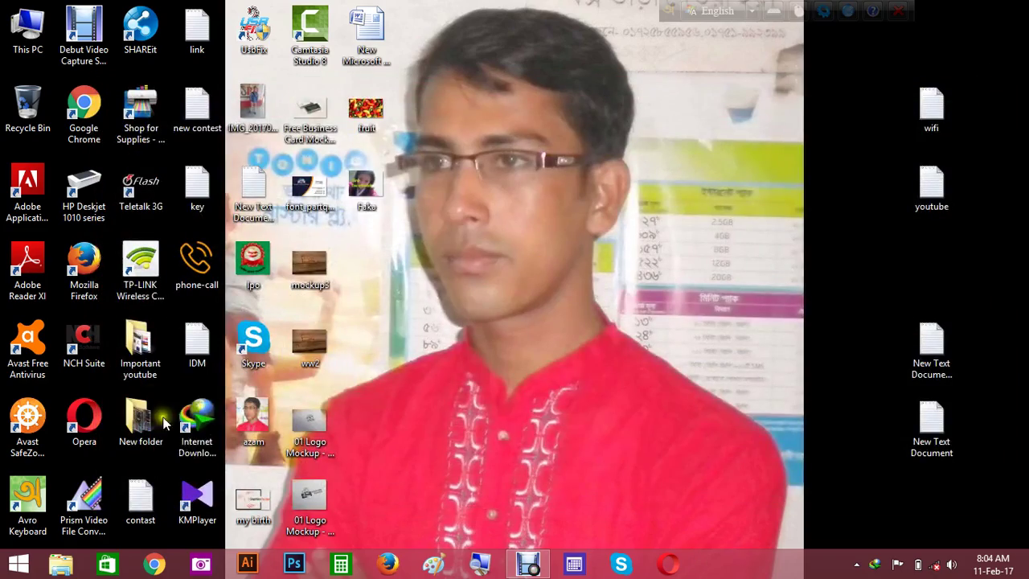
Step: Open Internet Download Manager once more to recheck that it starts normally, and close it
double_click(193, 429)
scroll(804, 281, "down", 3)
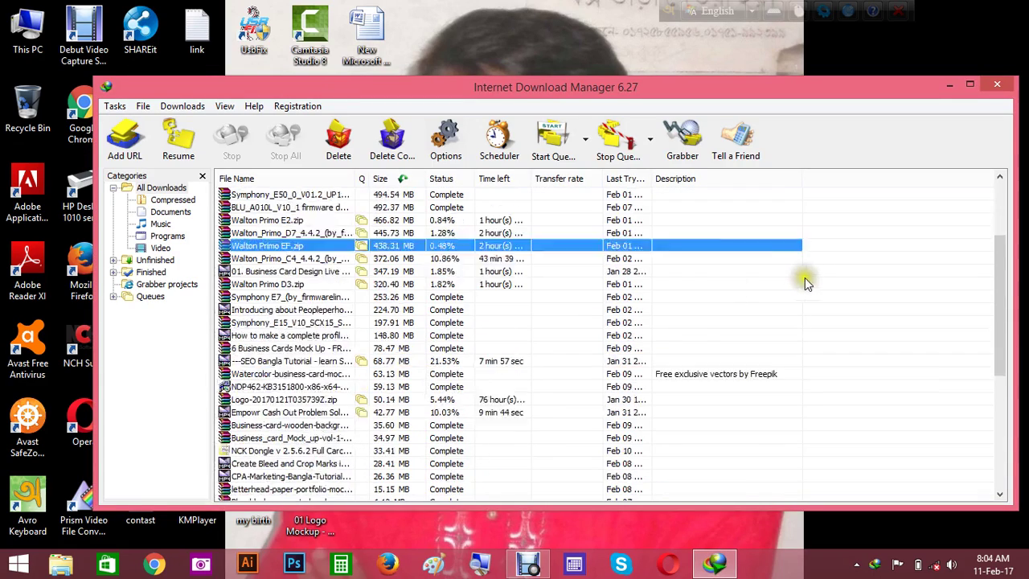
scroll(809, 259, "up", 3)
left_click(1002, 86)
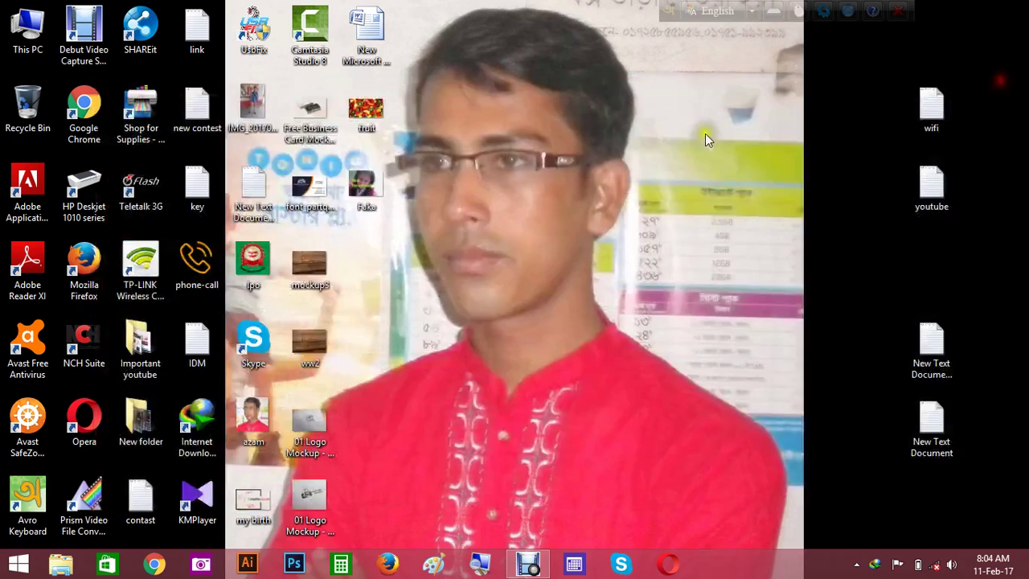
right_click(572, 112)
left_click(616, 154)
right_click(600, 217)
left_click(636, 260)
right_click(586, 239)
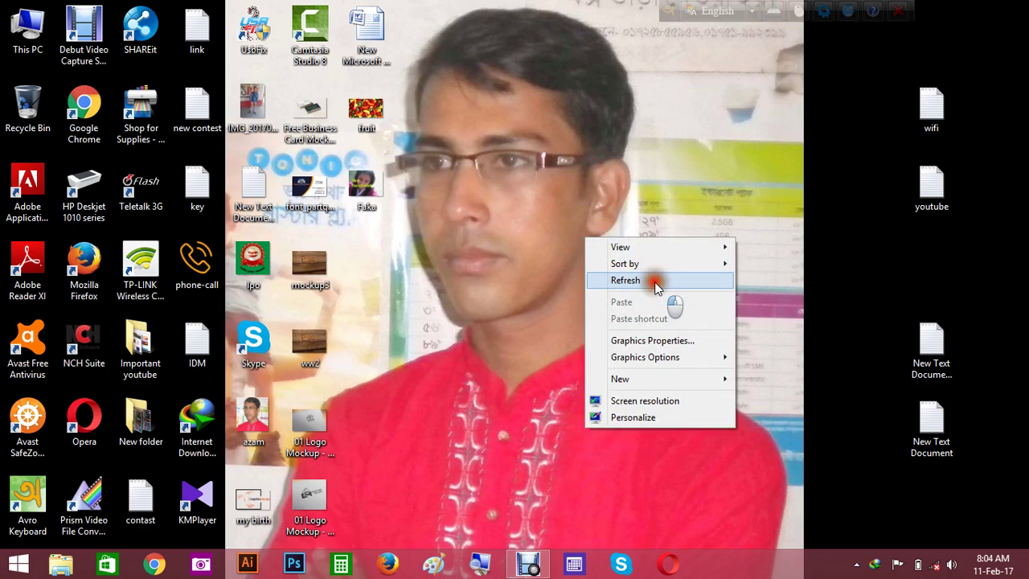
left_click(658, 280)
right_click(598, 231)
left_click(629, 277)
right_click(571, 242)
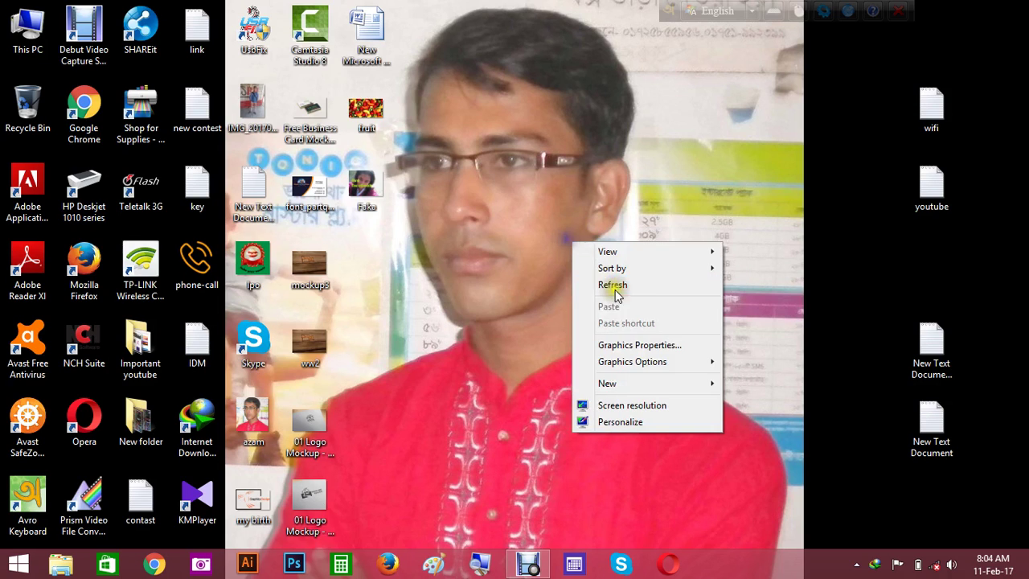
left_click(655, 287)
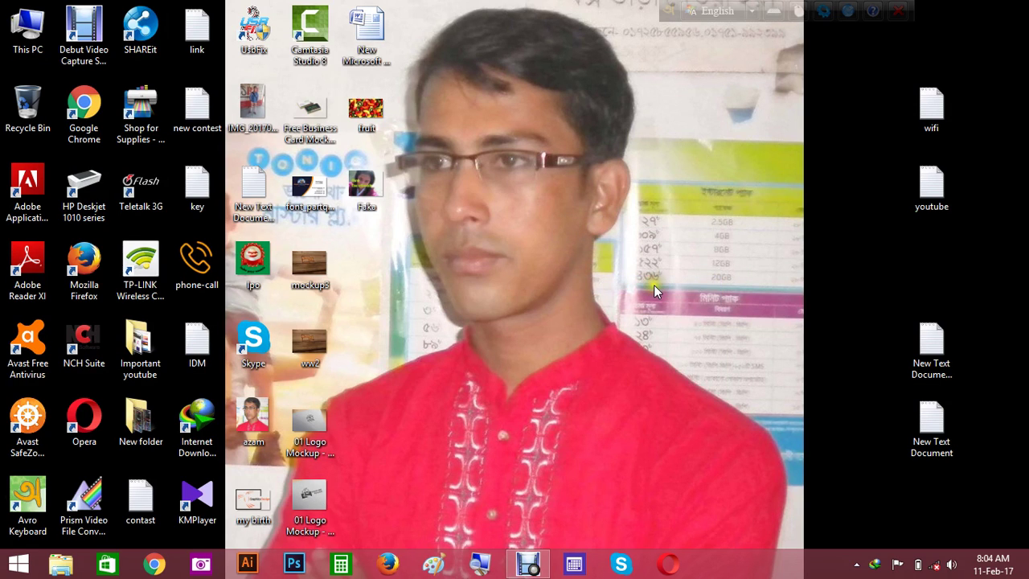
right_click(609, 233)
left_click(633, 275)
right_click(626, 250)
left_click(684, 291)
left_click(528, 564)
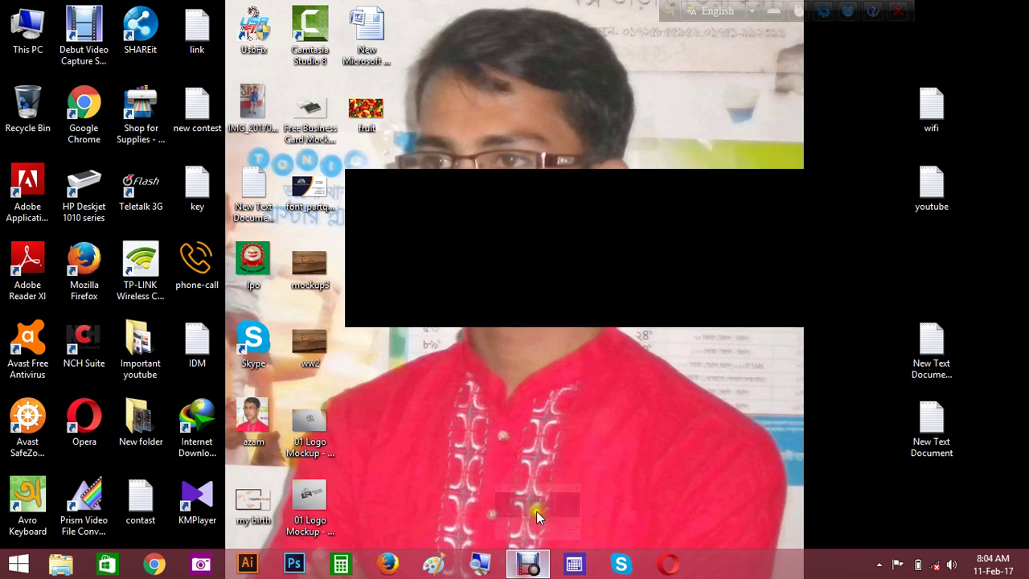